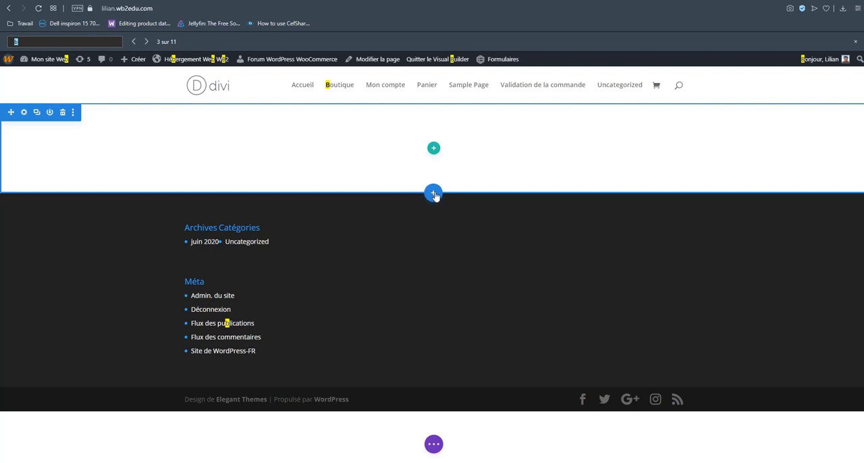
Add a full-width section below the empty section and insert a full-width slider module with its default slides.
click(433, 194)
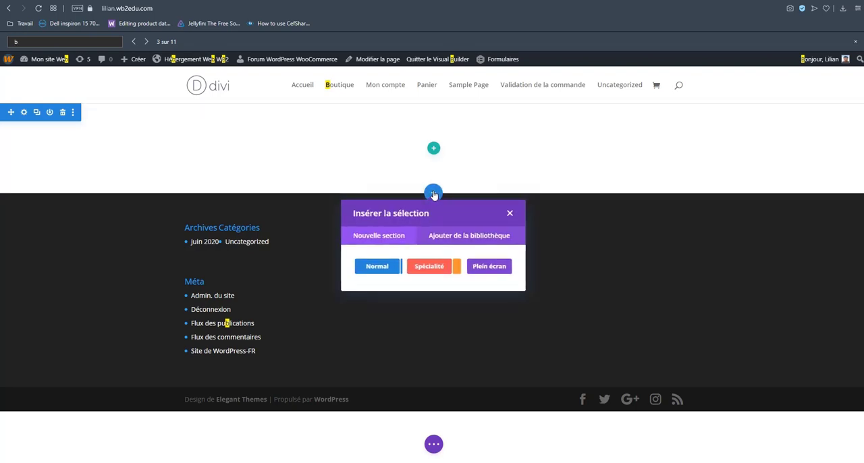
click(487, 267)
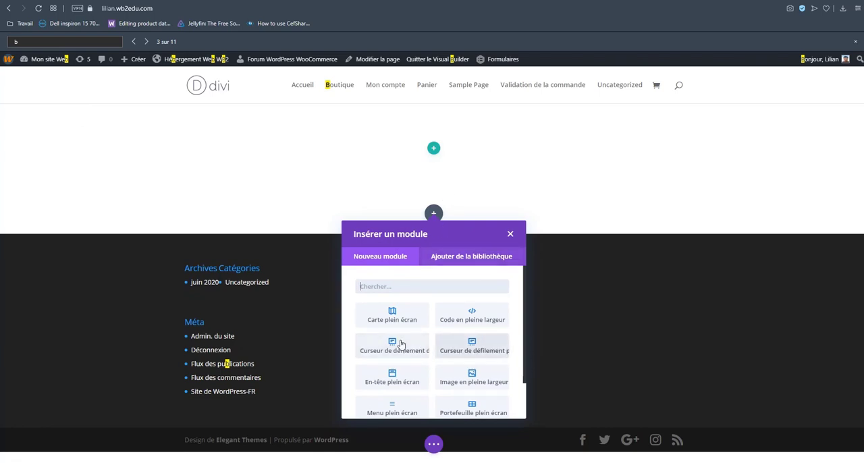
click(491, 341)
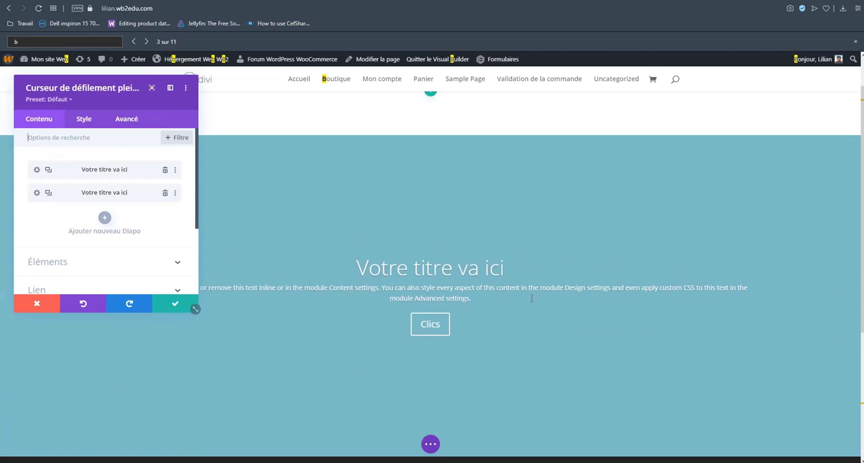
click(183, 305)
Delete the empty standard section above the slider and increase the slider section's height.
click(62, 112)
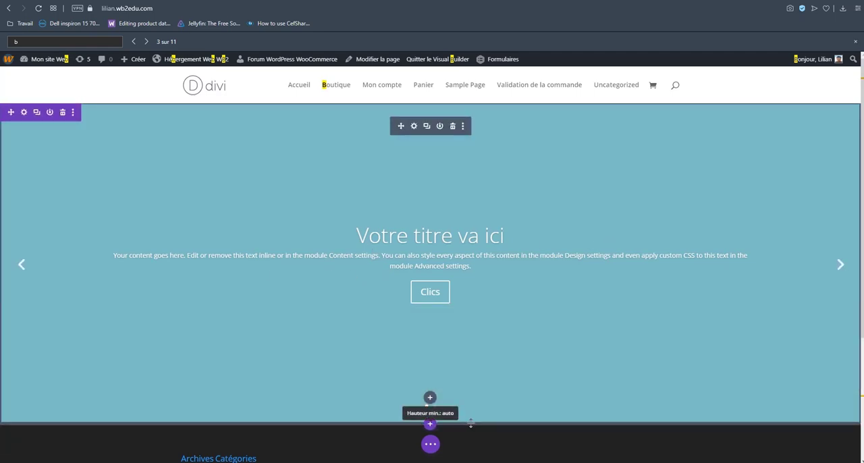
drag(468, 421, 476, 461)
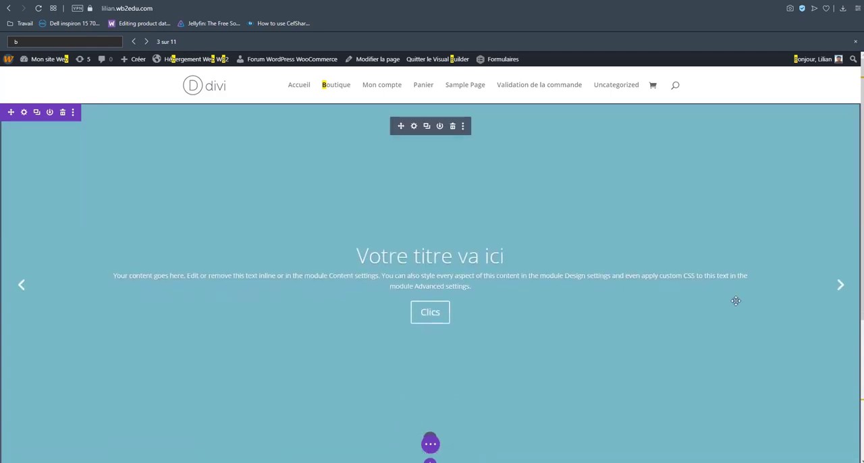
Switch to the slider's next slide and replace its heading with "Titre 1" directly on the page.
click(842, 287)
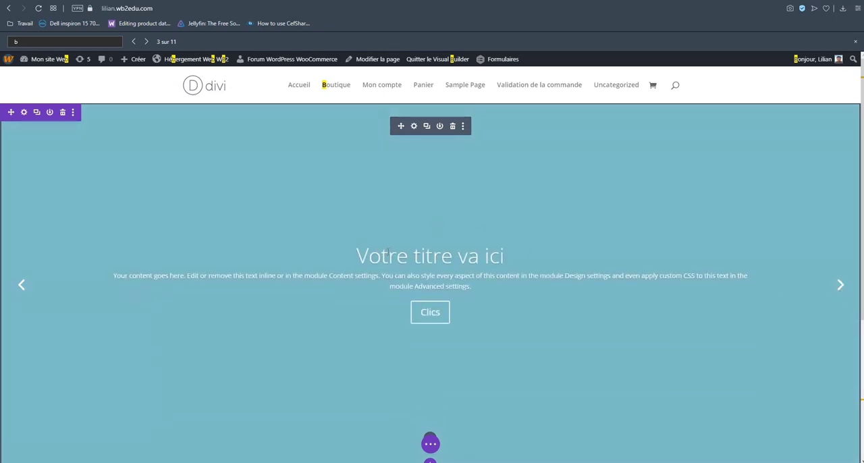
double_click(395, 256)
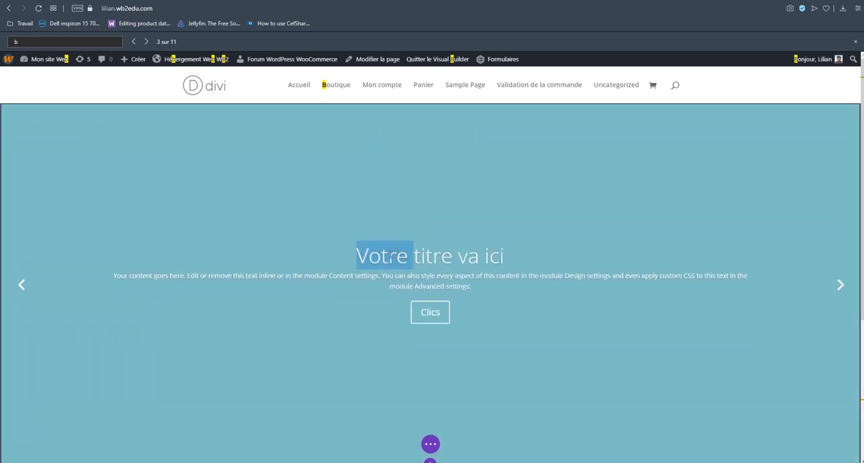
drag(357, 255, 503, 257)
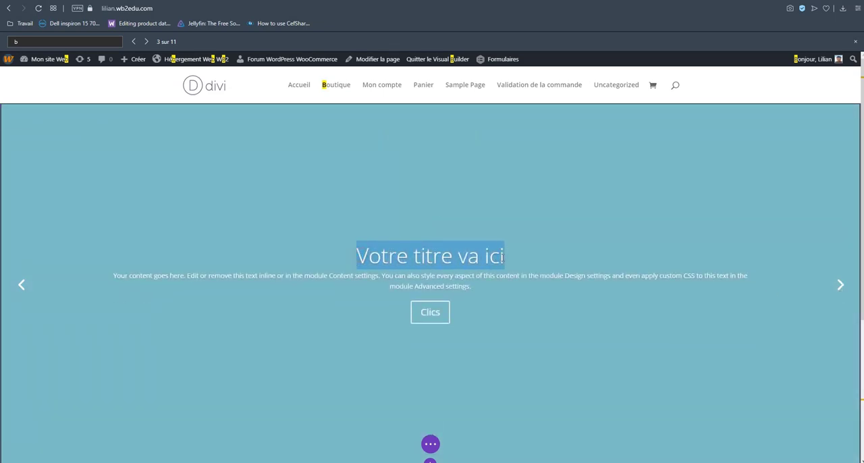
text(Titre 1)
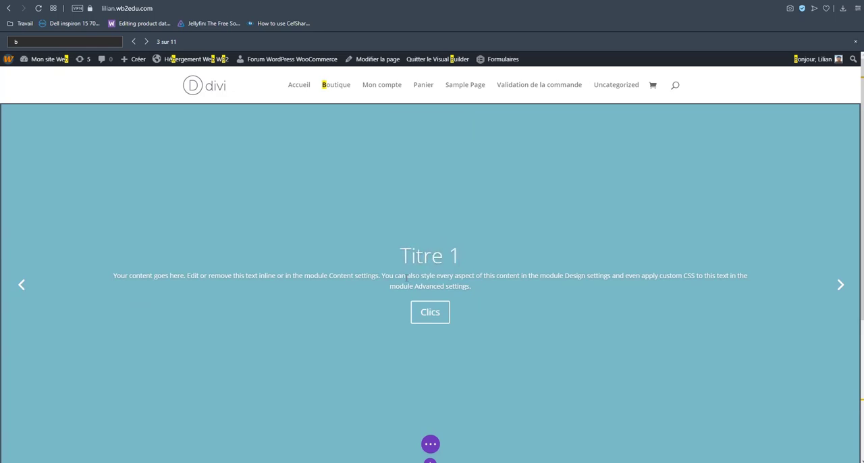
Replace part of the "Titre 1" slide's body text with "qdqzdqzd" and cycle through the slides.
drag(408, 277, 570, 277)
text(qdqzdqzd)
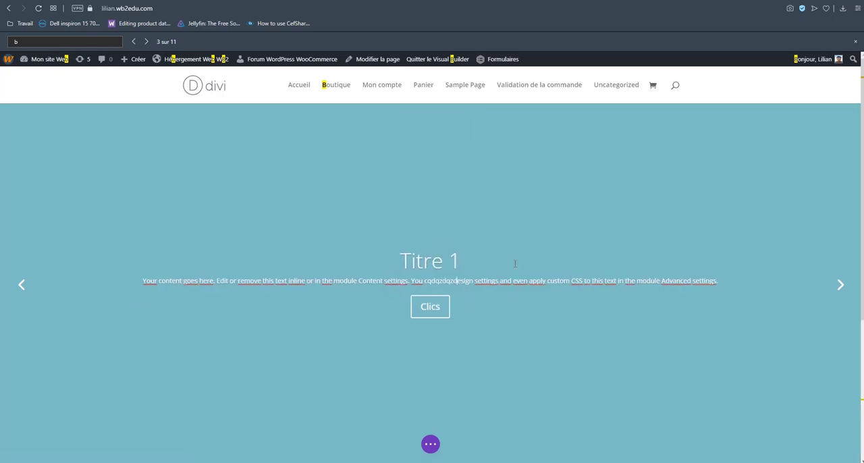
click(841, 285)
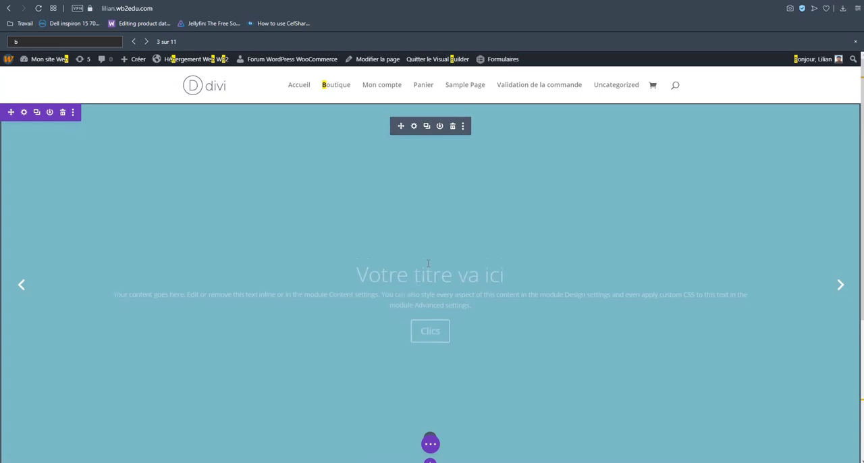
click(841, 285)
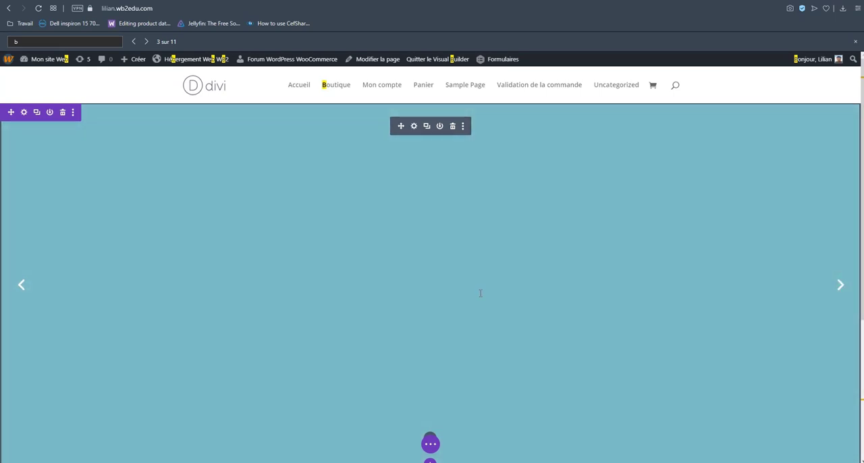
In the slider module's settings, change the first slide's button text to "Cliquez ici !".
click(413, 126)
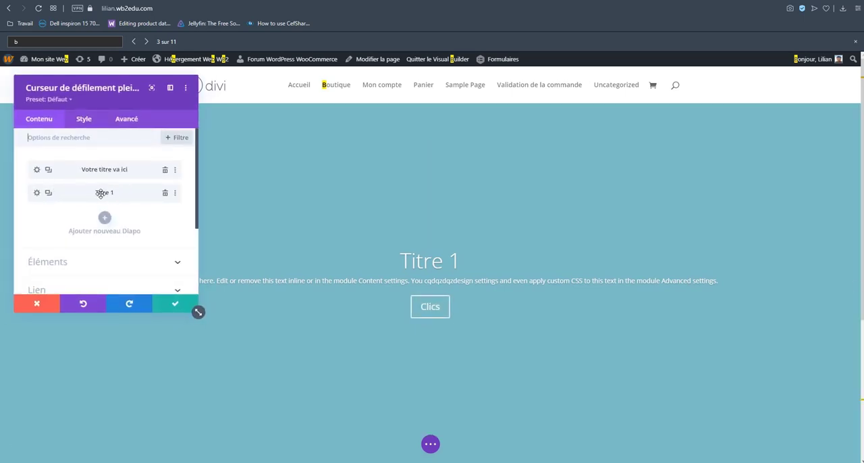
click(37, 171)
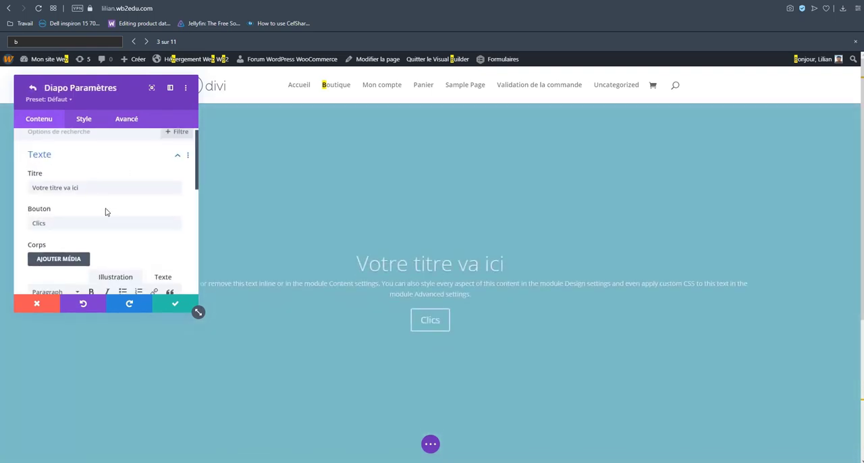
scroll(66, 181, down, 1)
drag(98, 183, 42, 185)
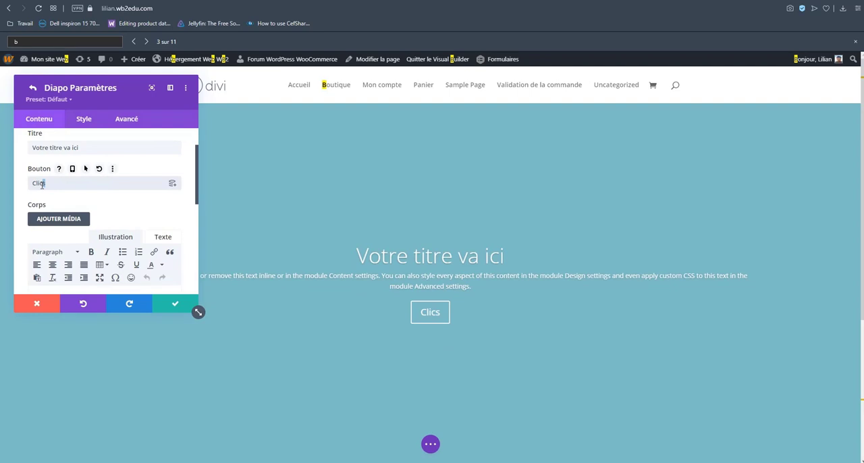
key(BackSpace)
key(BackSpace)
text(quez i)
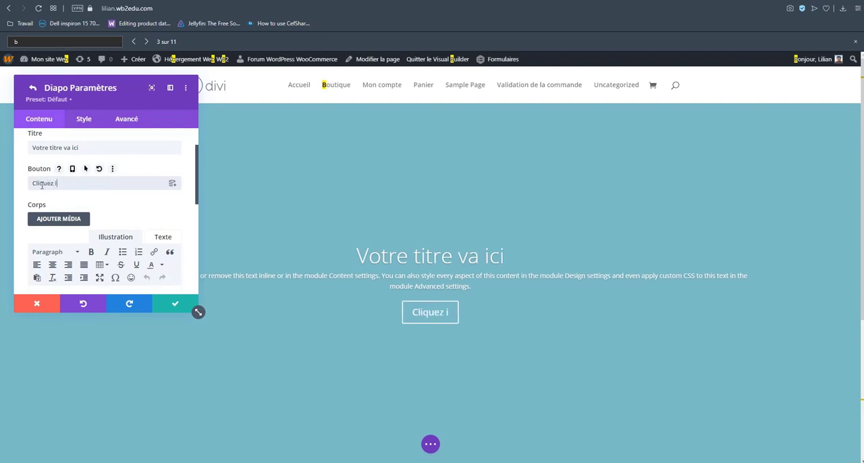
text(ci !)
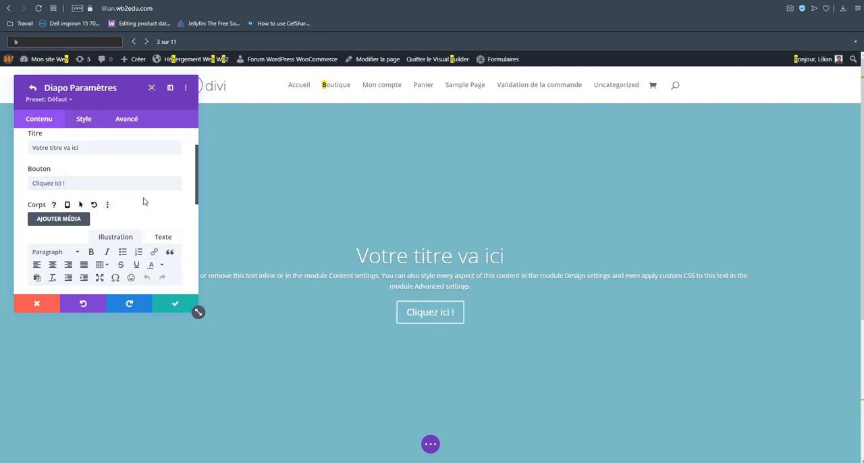
Make the first slide's entire body text bold.
scroll(146, 197, down, 2)
scroll(147, 196, down, 2)
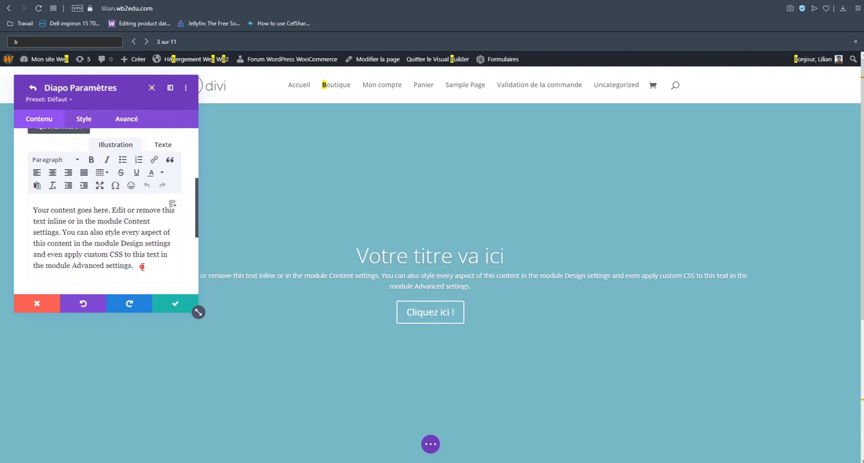
drag(142, 266, 34, 206)
click(91, 160)
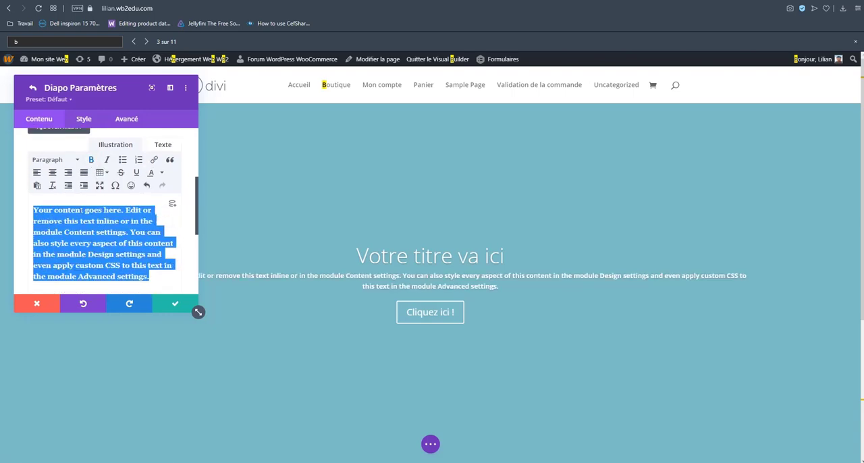
click(98, 225)
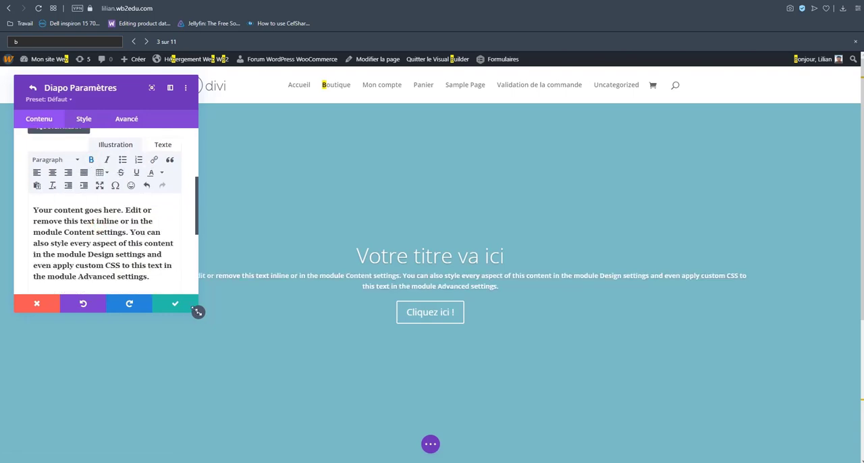
Enlarge the slide settings window and add the raccoon photo from the media library as the slide's image.
drag(198, 312, 340, 260)
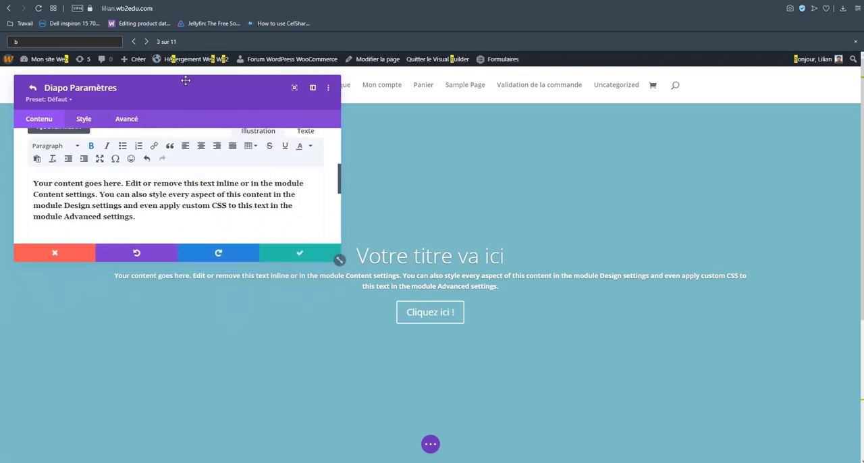
drag(186, 80, 430, 75)
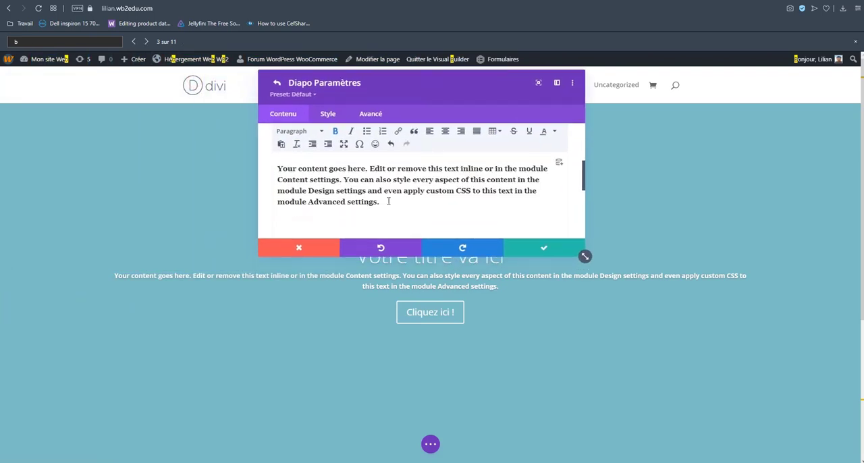
scroll(388, 201, down, 5)
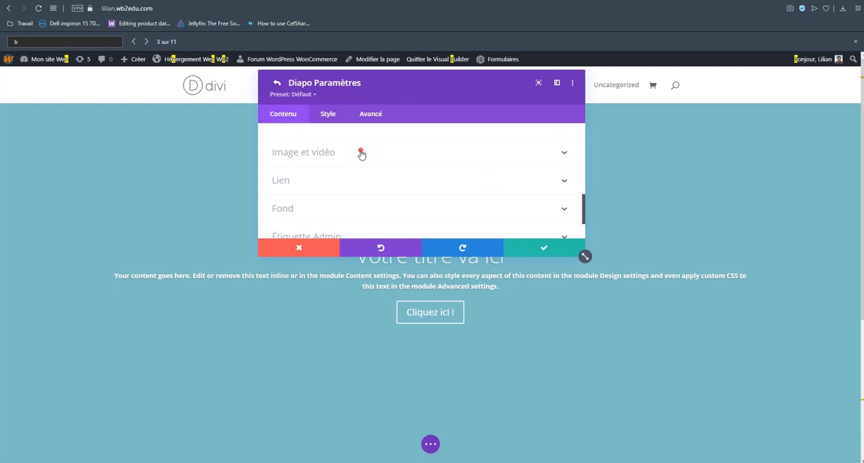
click(361, 153)
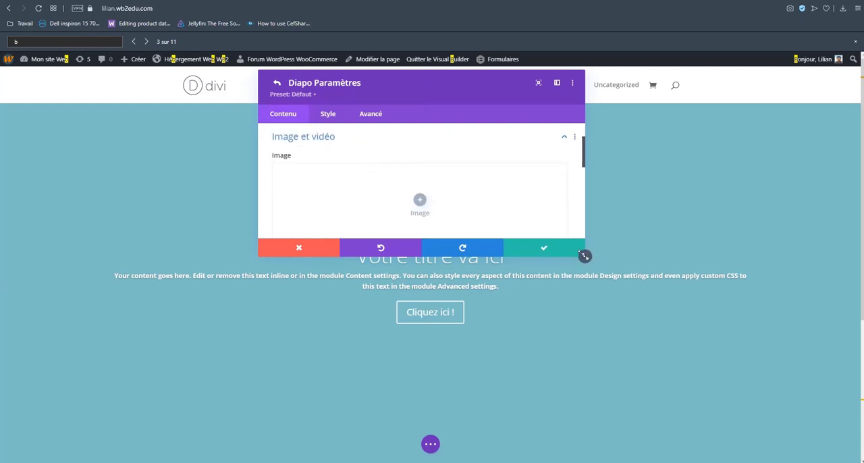
drag(585, 255, 656, 387)
click(455, 200)
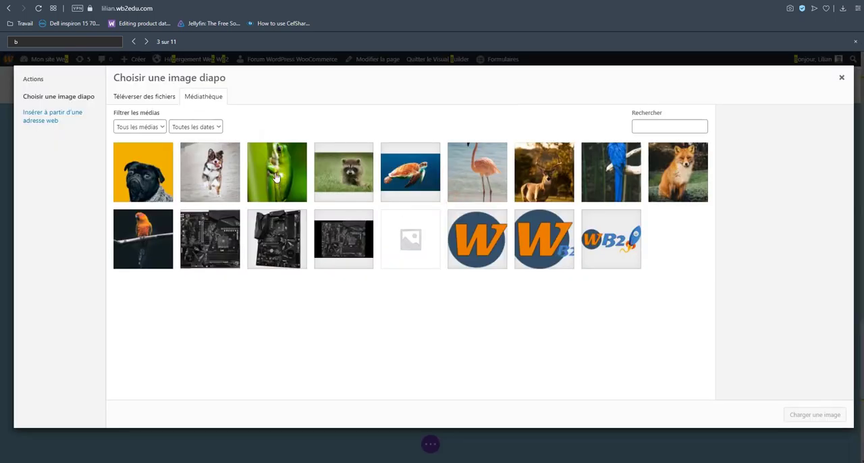
click(348, 179)
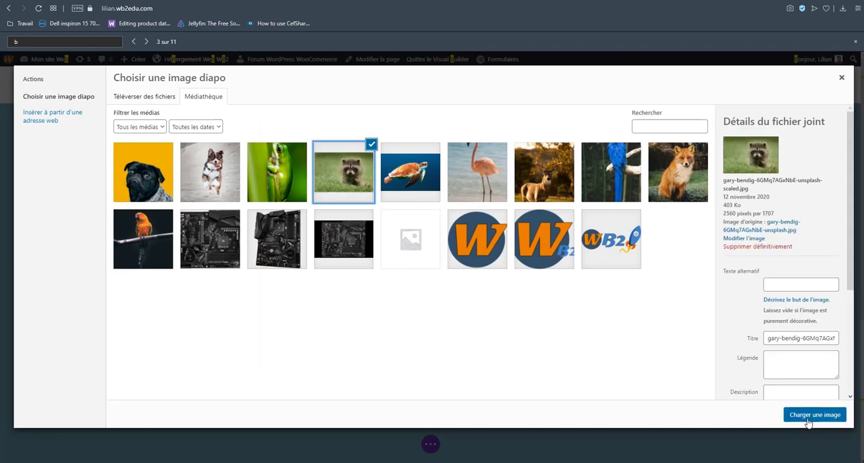
click(809, 421)
Move the slide settings window aside and remove the raccoon image from the slide.
drag(434, 75, 202, 81)
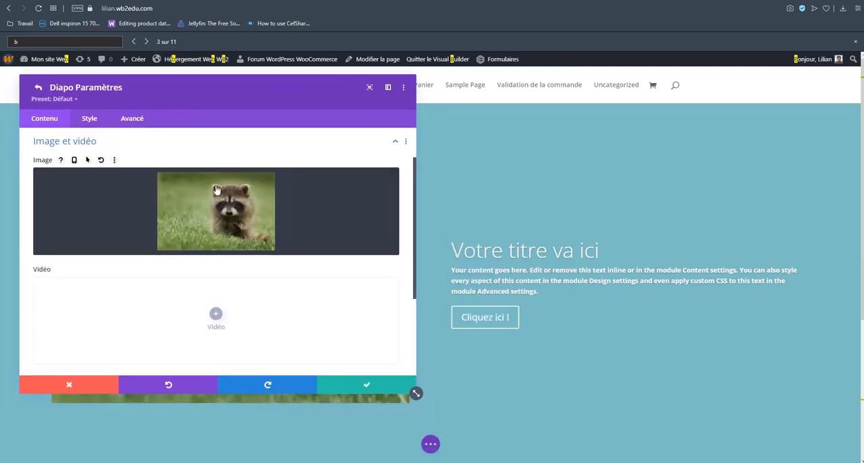
click(371, 184)
Open the slide's link settings and review the window options for the button's link target.
scroll(247, 201, down, 4)
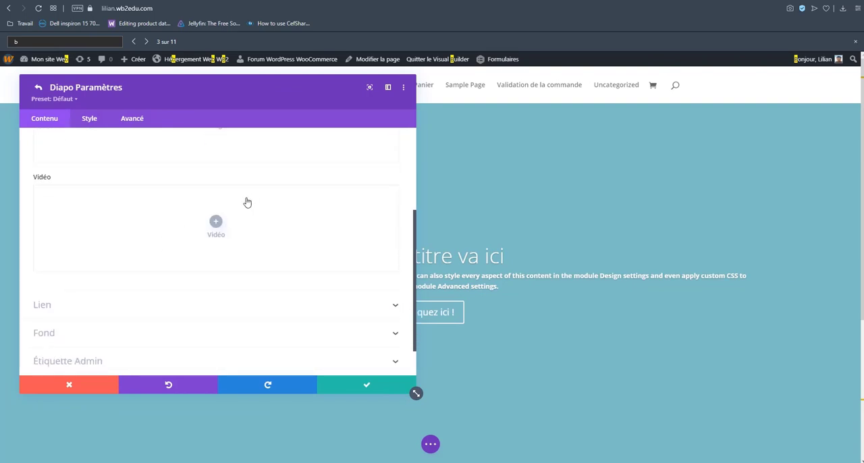
click(93, 255)
scroll(101, 230, up, 2)
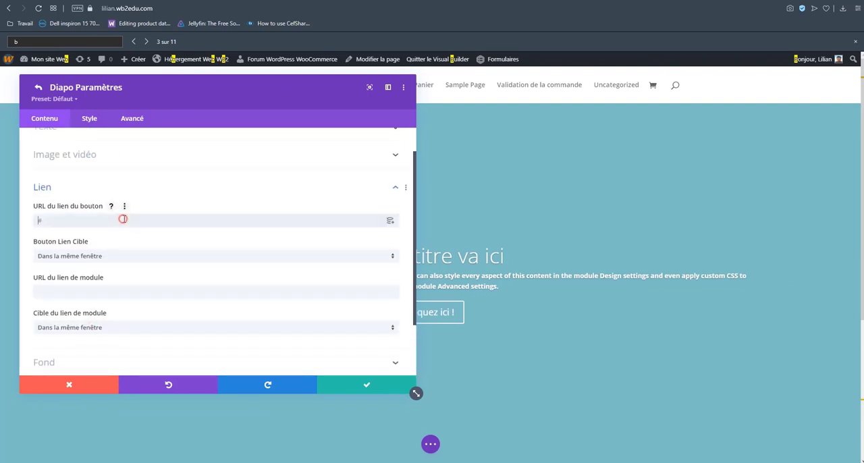
drag(214, 91, 184, 82)
drag(234, 72, 309, 80)
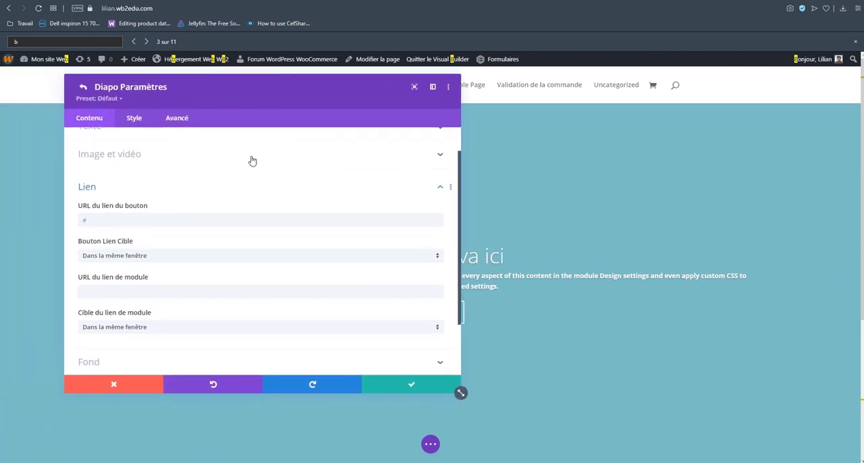
click(153, 256)
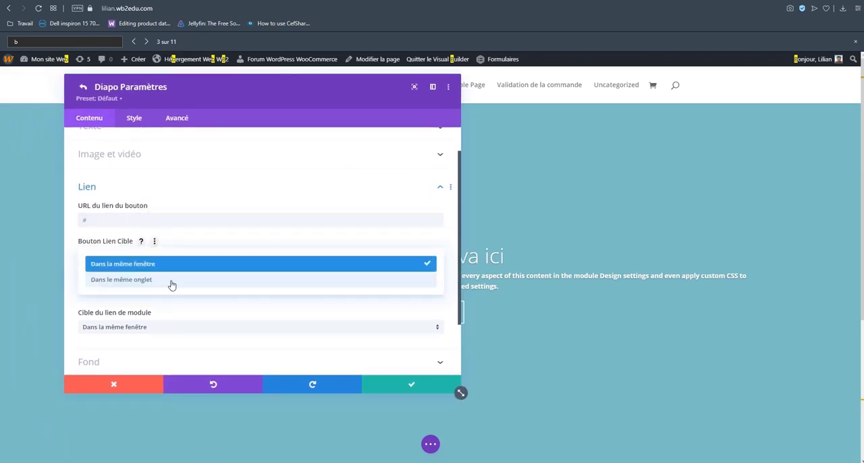
click(182, 253)
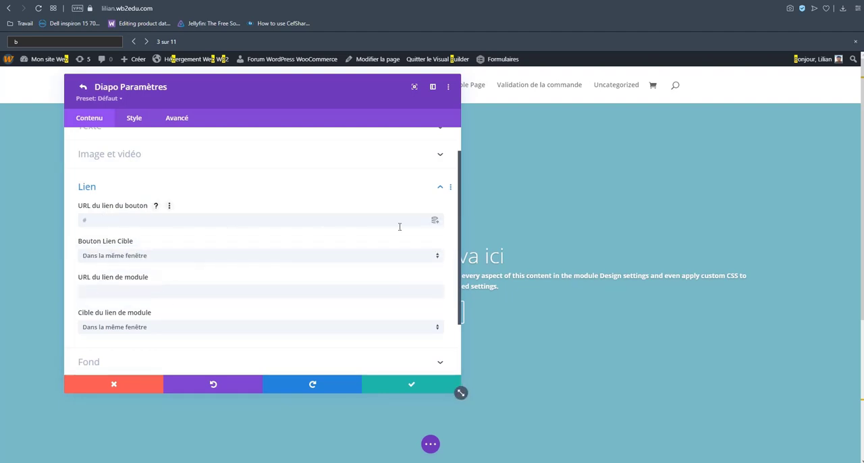
Link the slide's button to the article "Hello world!" using the dynamic content option Lien Article.
click(435, 222)
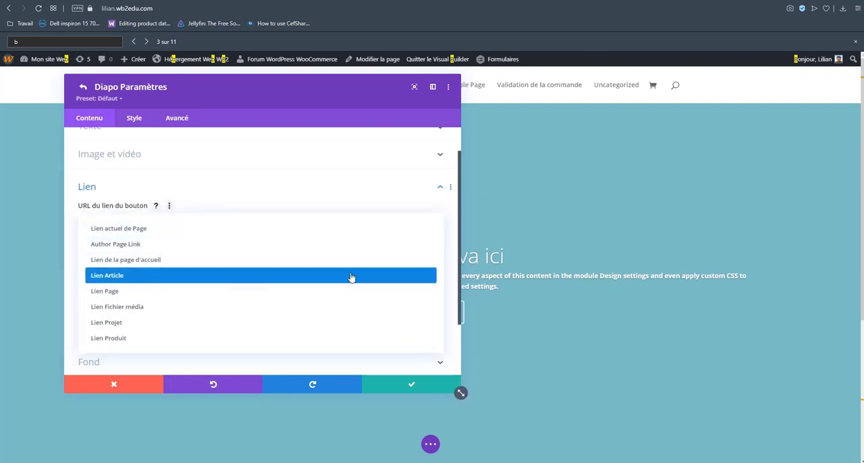
click(137, 276)
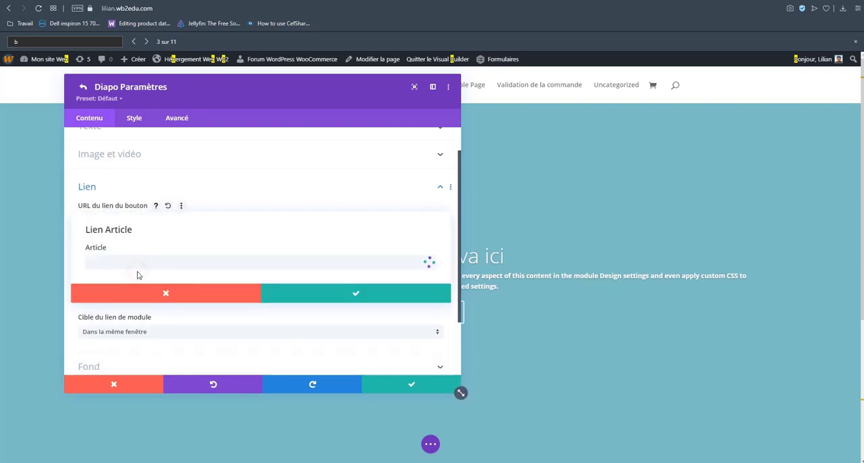
click(324, 296)
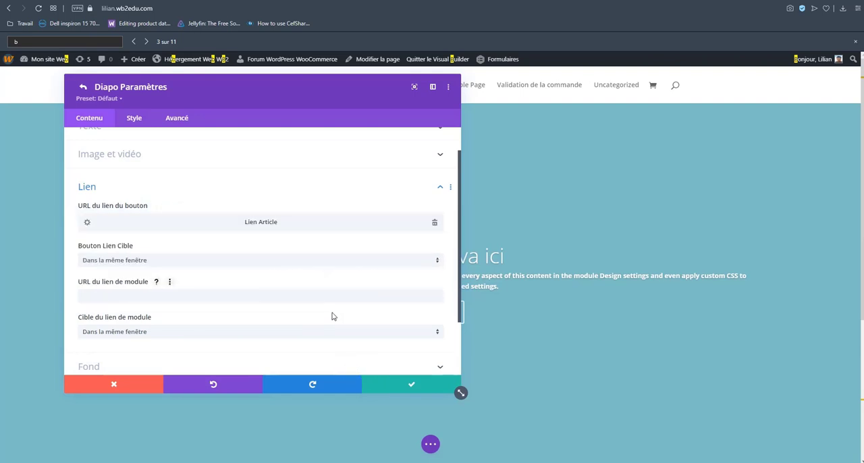
Open the slide's background settings and change the background colour to pink, #e2919d.
scroll(332, 316, down, 2)
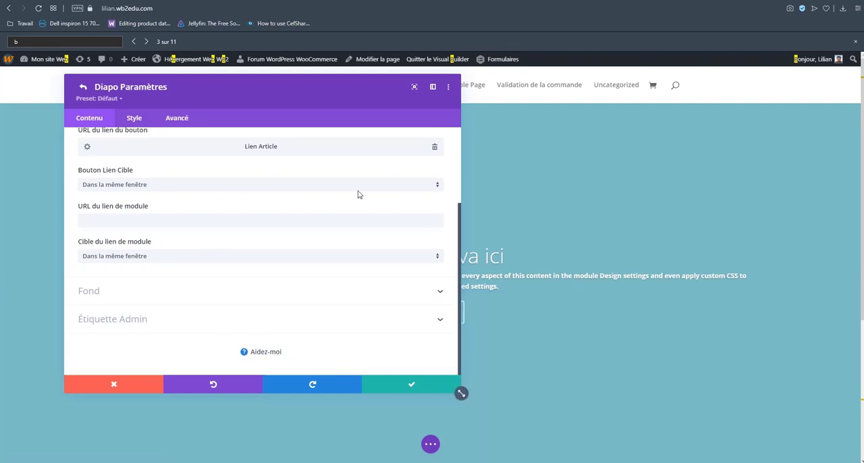
click(158, 293)
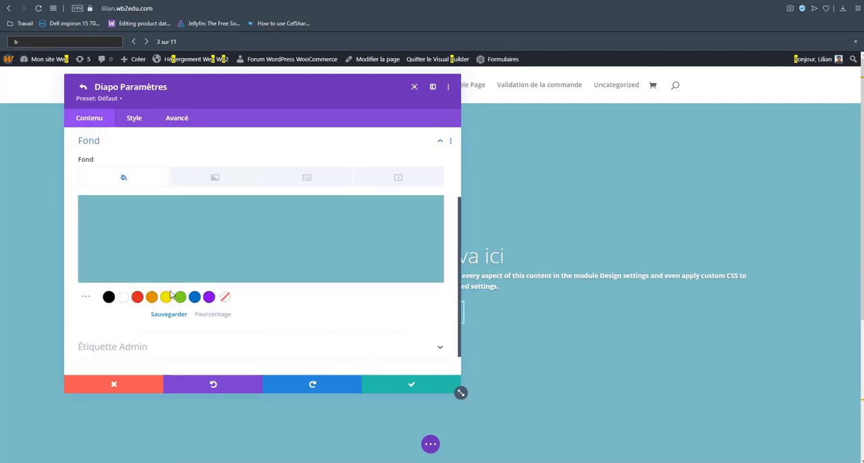
click(191, 228)
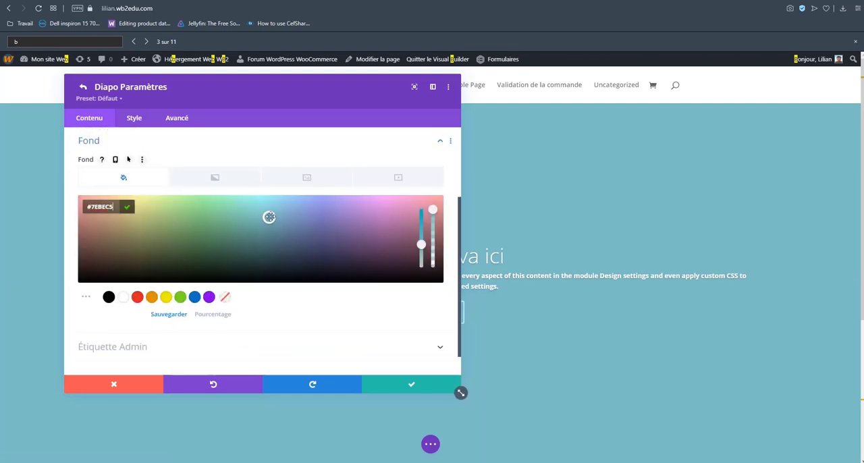
drag(305, 210, 438, 207)
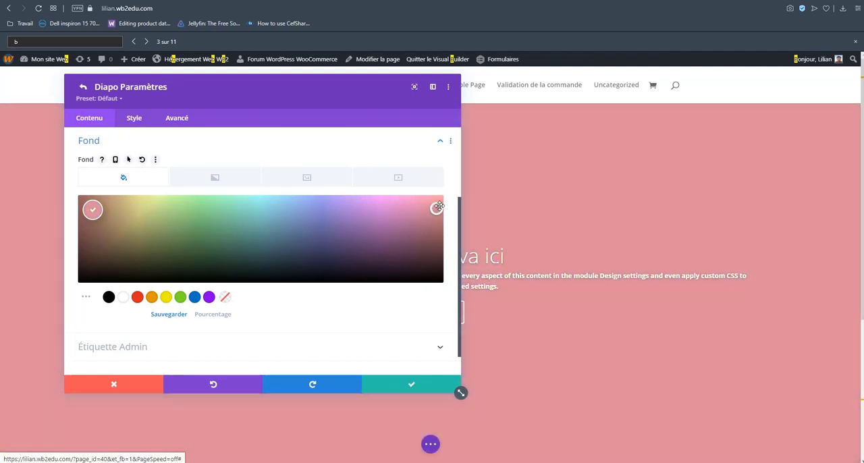
scroll(262, 326, down, 1)
scroll(295, 290, up, 2)
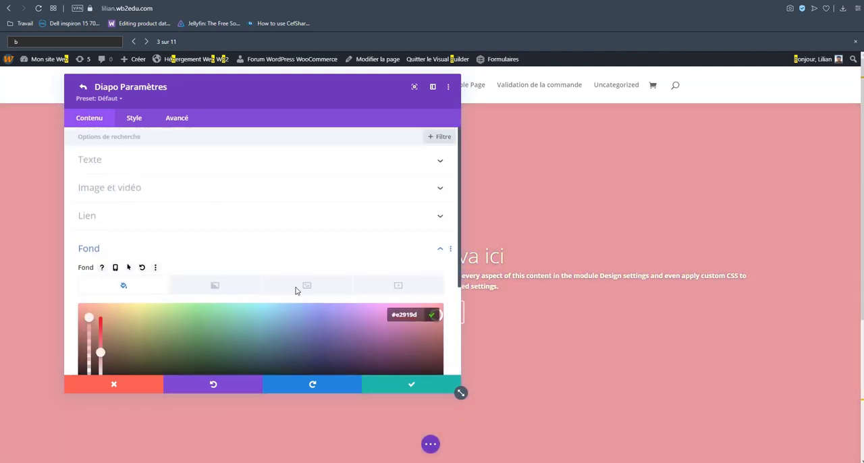
Enable the slide's background overlay with the style option Utiliser le fond en superposition.
click(142, 123)
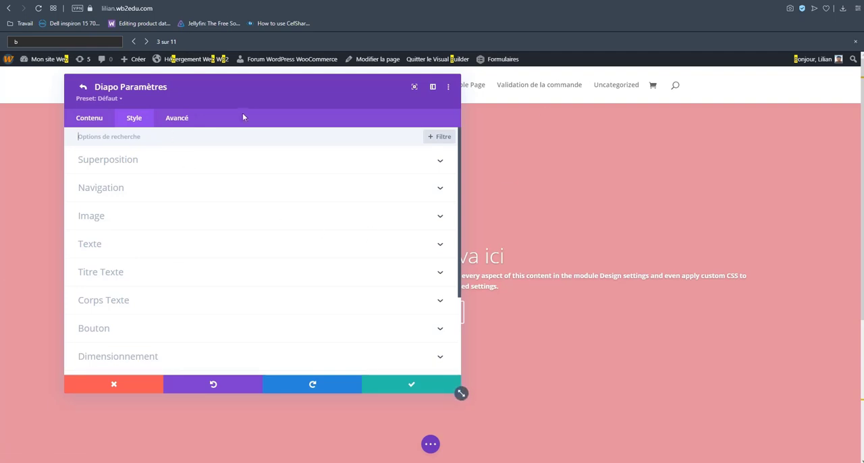
click(150, 166)
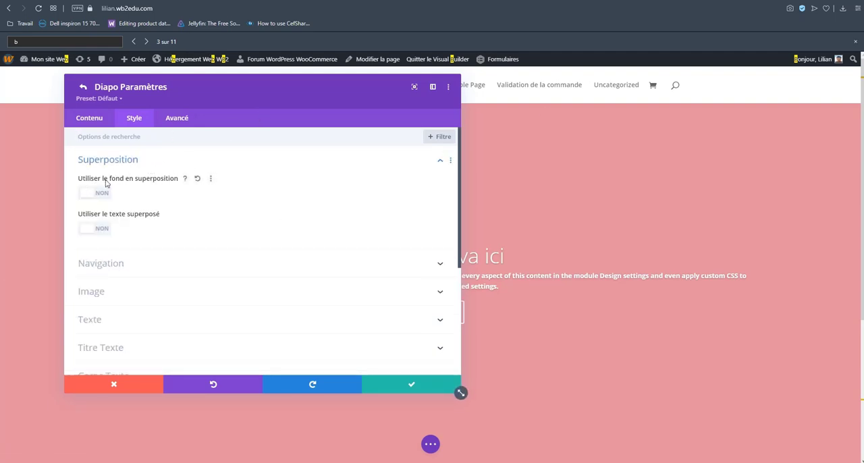
scroll(182, 213, down, 3)
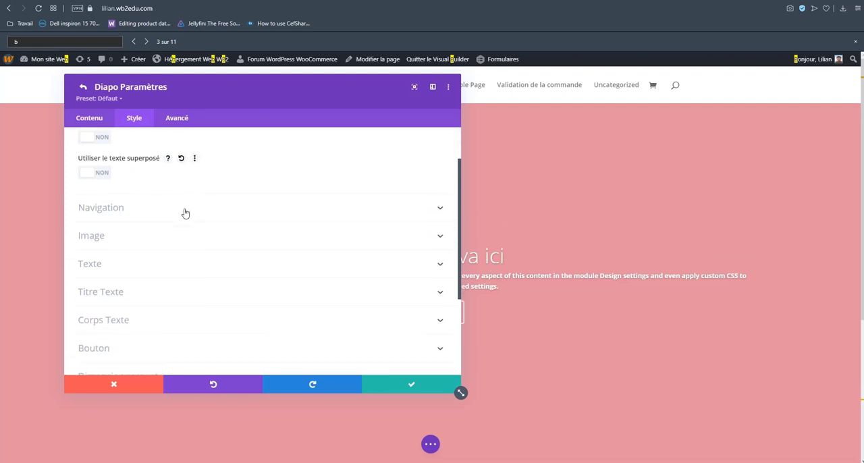
scroll(169, 175, up, 3)
click(91, 193)
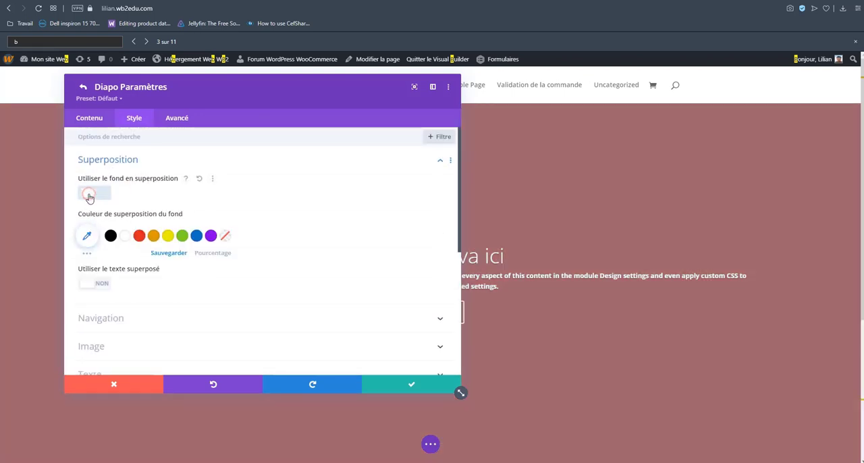
drag(254, 94, 212, 114)
click(64, 214)
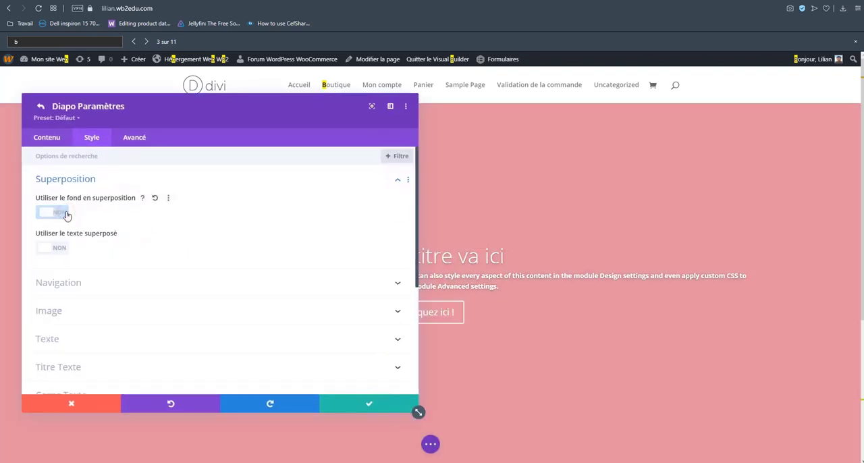
click(48, 214)
Move the slide settings window and enable the text overlay option Utiliser le texte superposé.
drag(183, 109, 216, 66)
click(62, 283)
scroll(119, 258, down, 5)
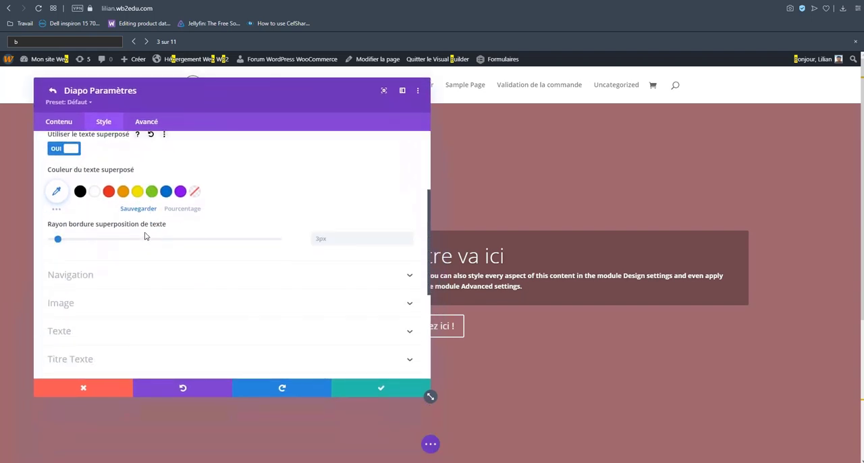
Review the slide's image style options, the advanced Attributs and Visibilité settings, and the remaining style categories.
click(103, 216)
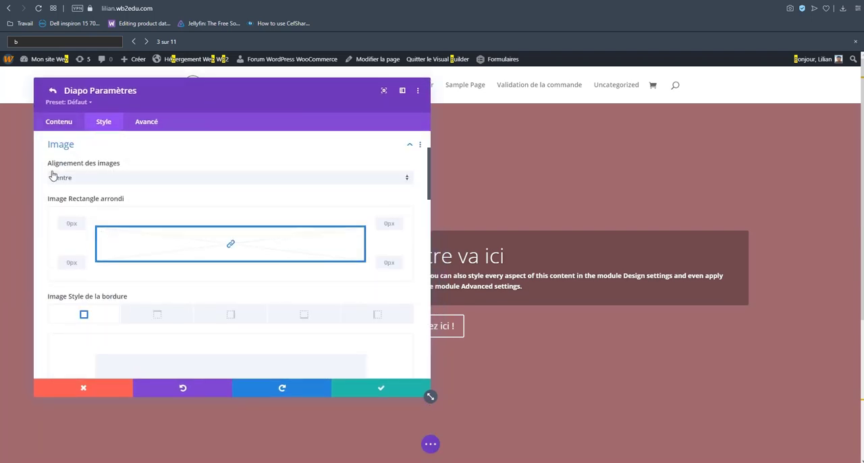
scroll(168, 182, down, 10)
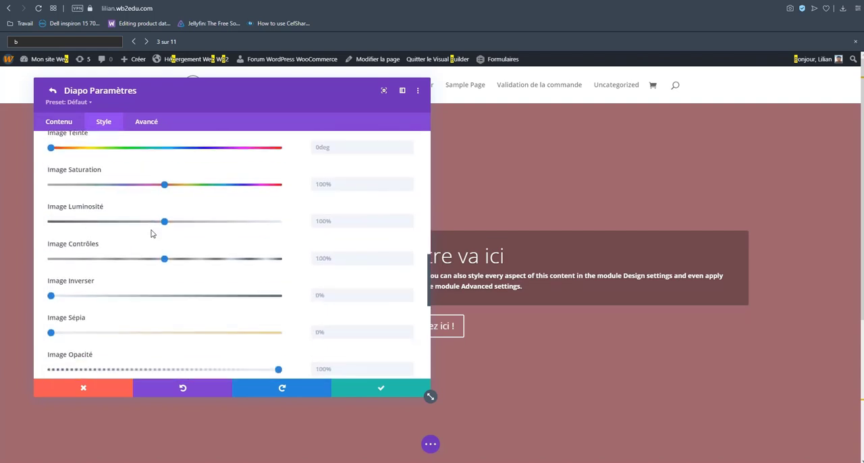
scroll(108, 250, down, 10)
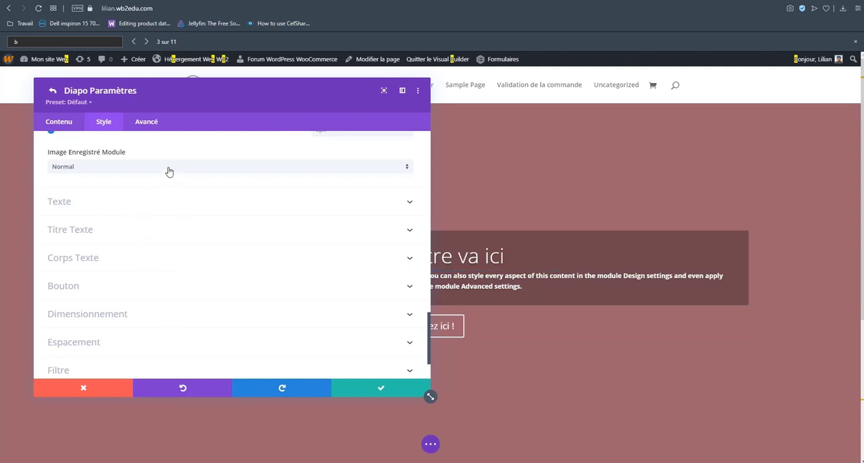
click(146, 130)
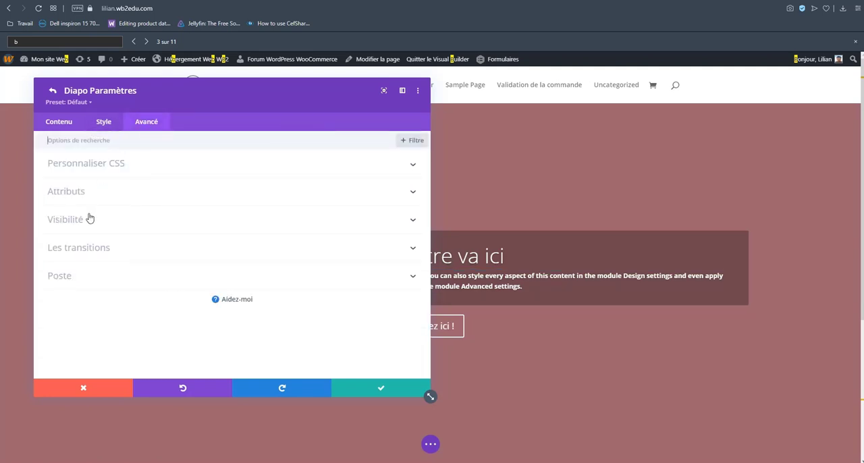
click(113, 193)
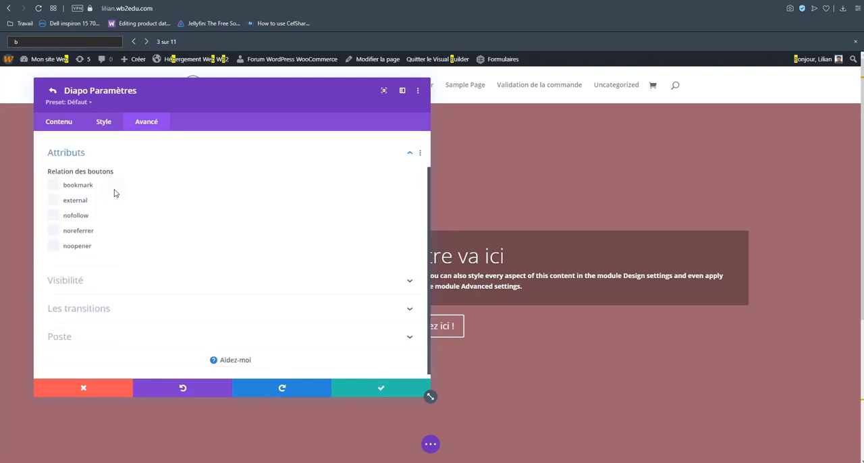
click(113, 273)
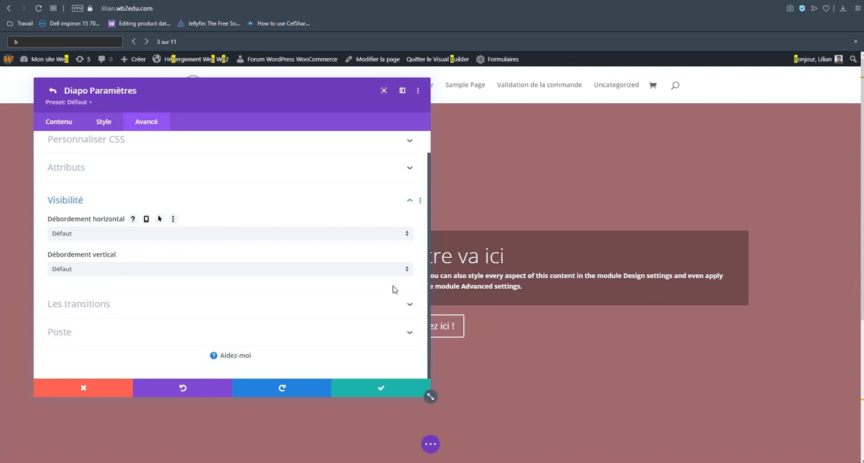
click(100, 124)
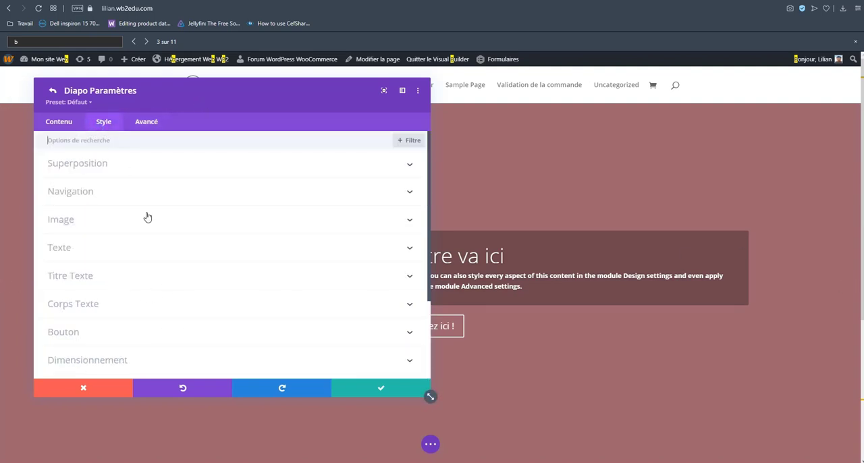
scroll(160, 285, down, 3)
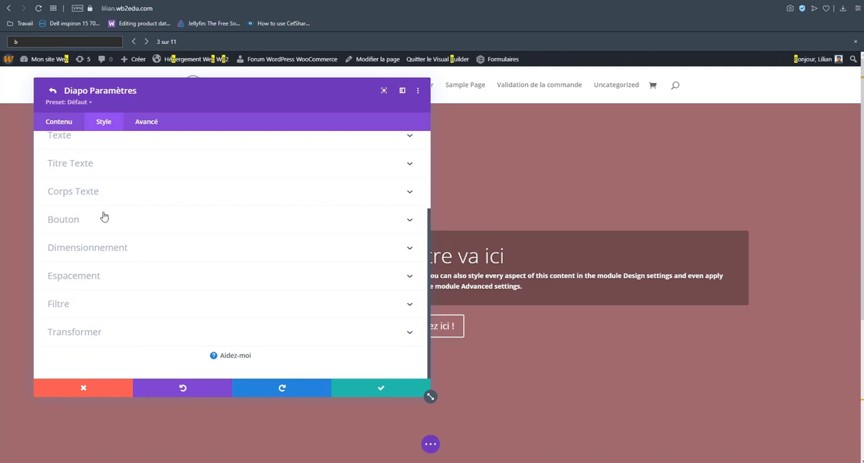
Reopen the slide's text content settings, move the window clear of the slide preview, and delete the button text.
click(59, 120)
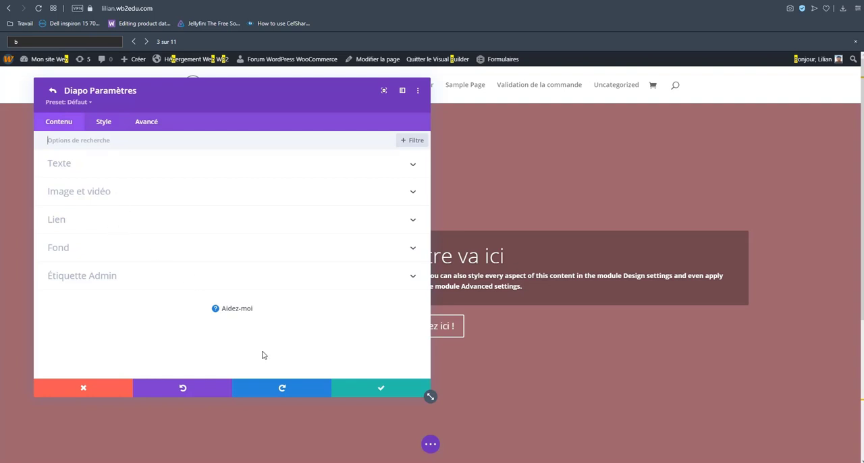
click(86, 192)
click(86, 166)
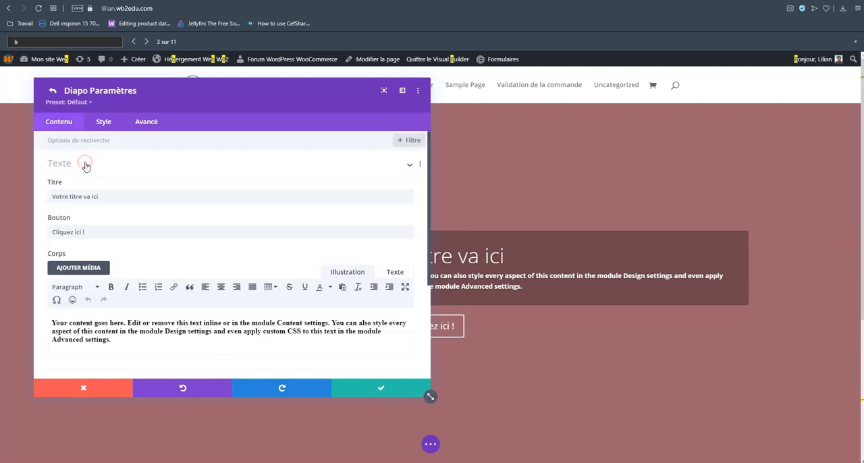
scroll(155, 274, down, 3)
scroll(142, 245, up, 3)
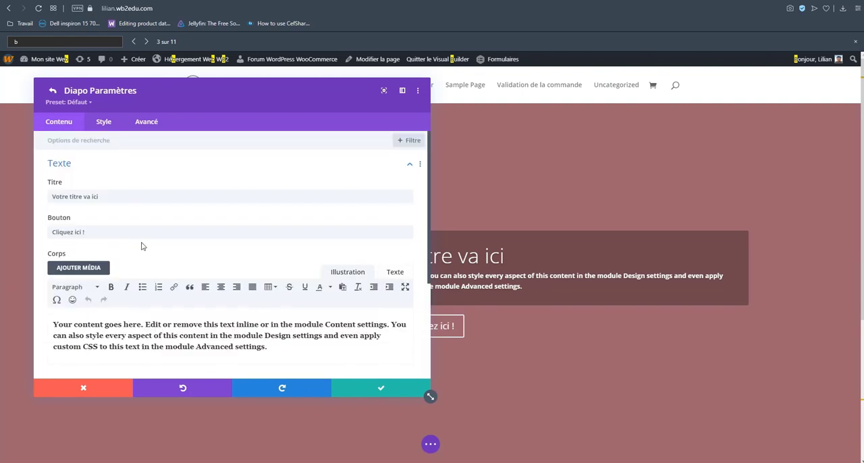
drag(328, 87, 288, 69)
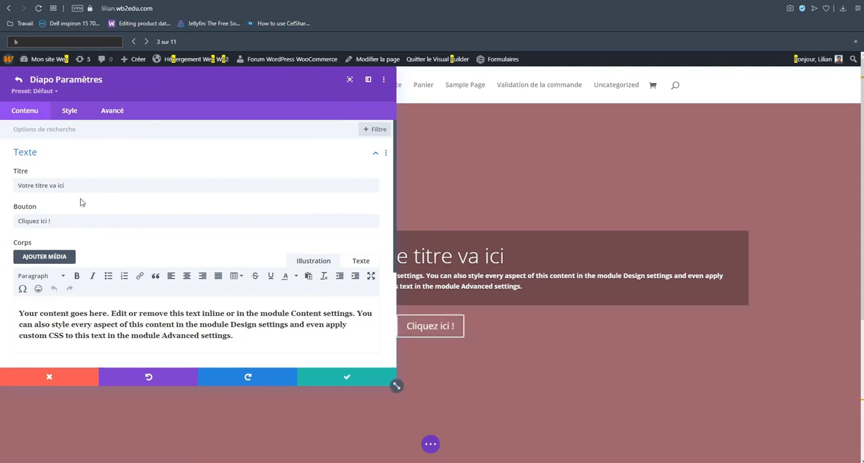
click(81, 221)
key(ctrl+a)
key(BackSpace)
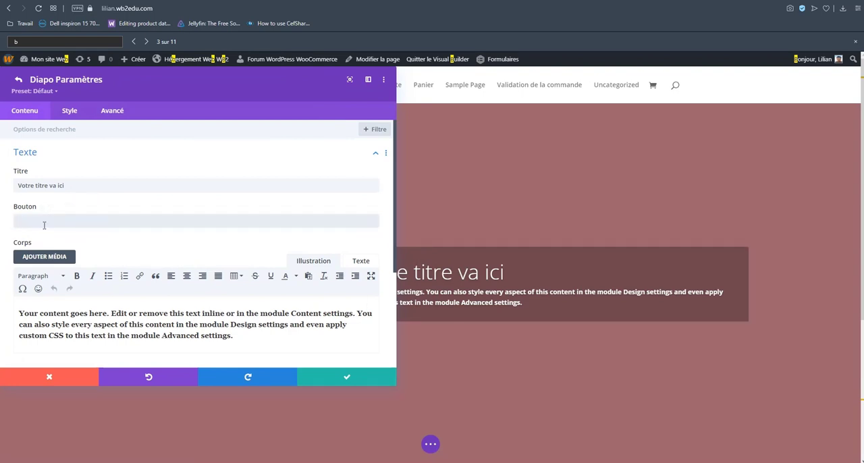